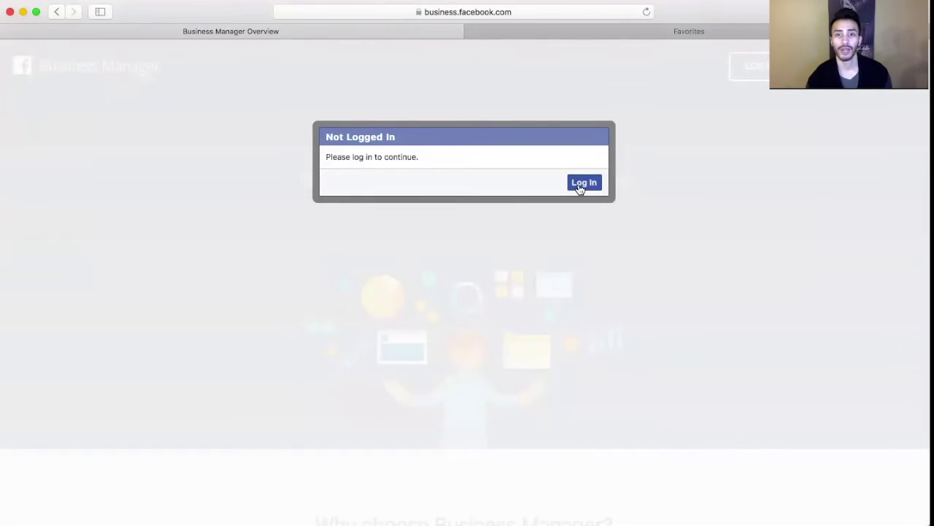
click(582, 183)
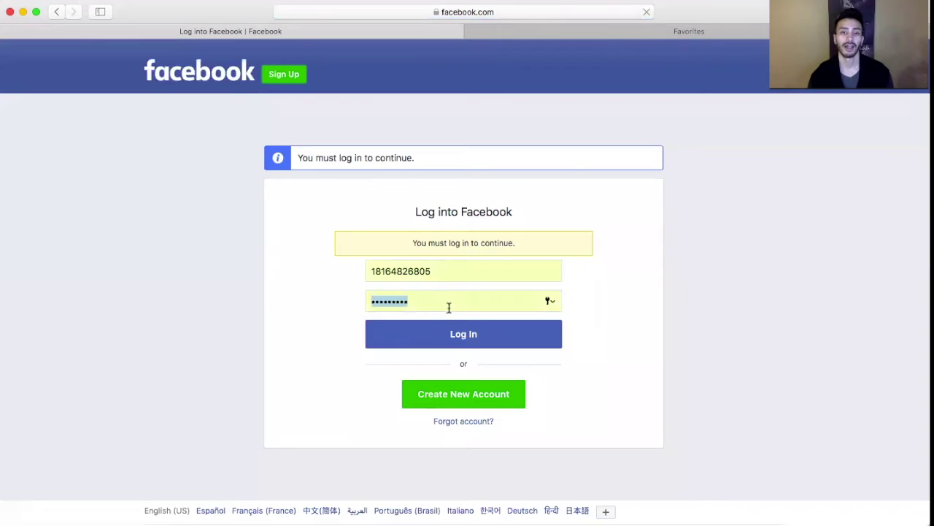
click(478, 342)
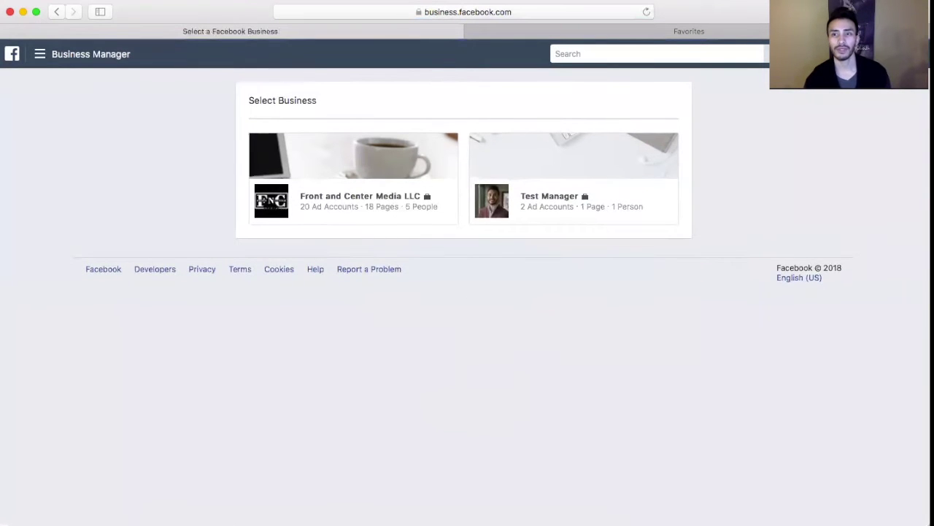
click(840, 54)
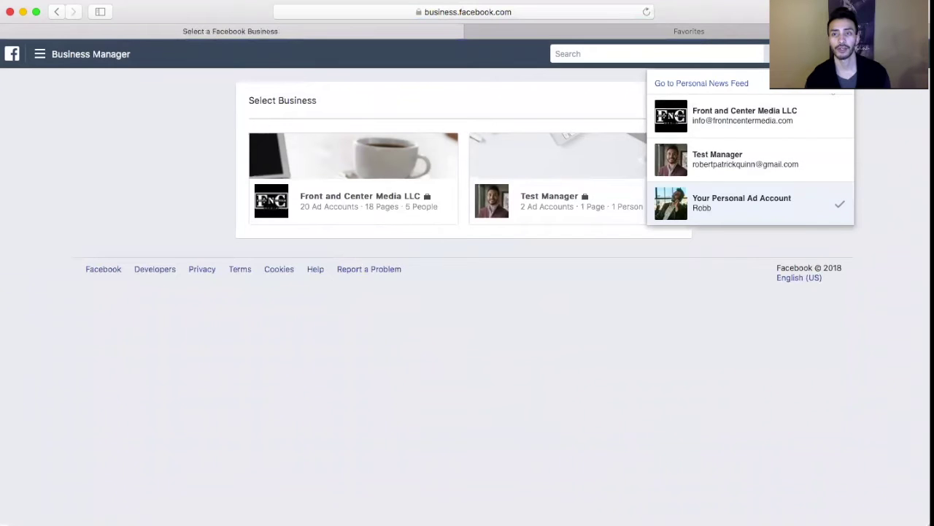
click(869, 85)
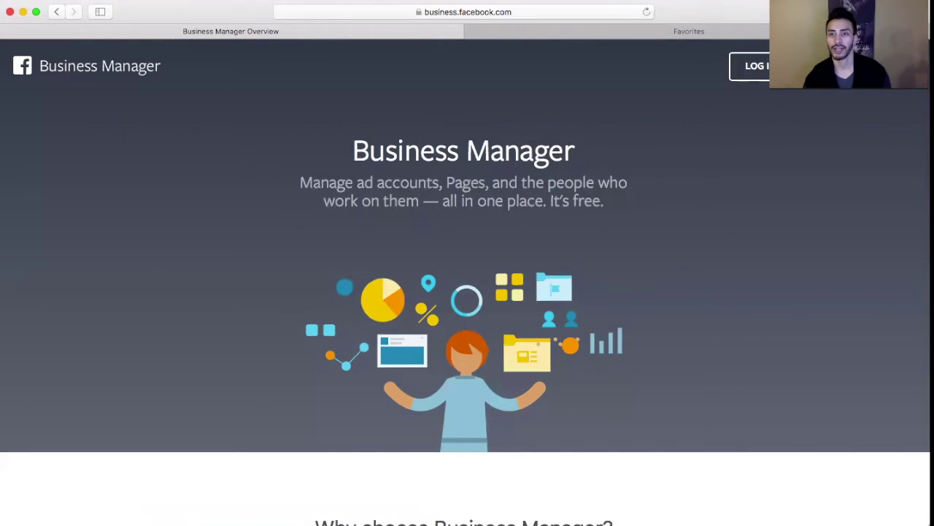
Log in to Business Manager with the saved credentials and open the Test Manager business
click(756, 67)
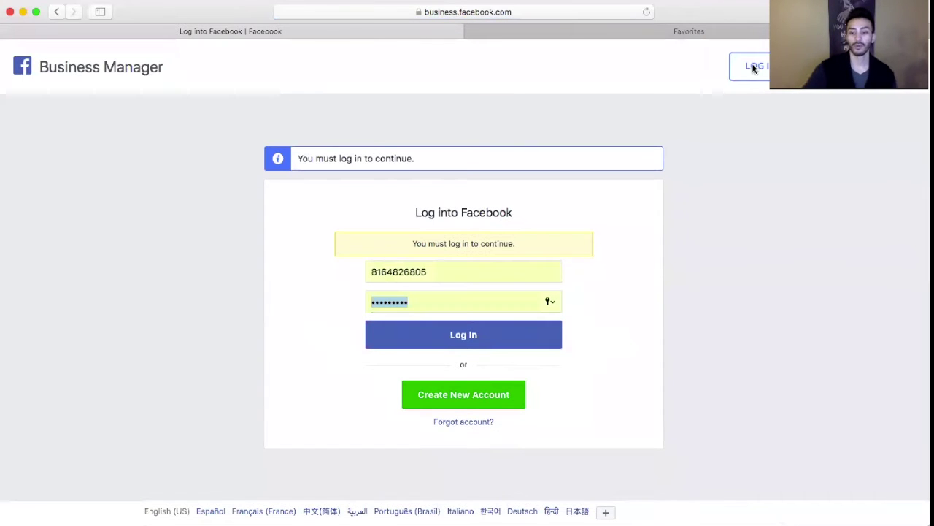
key(Return)
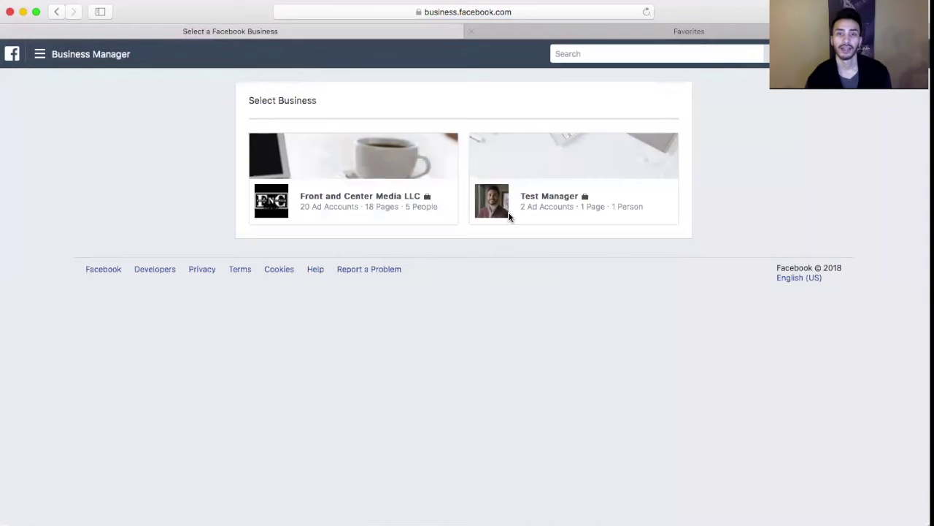
click(566, 197)
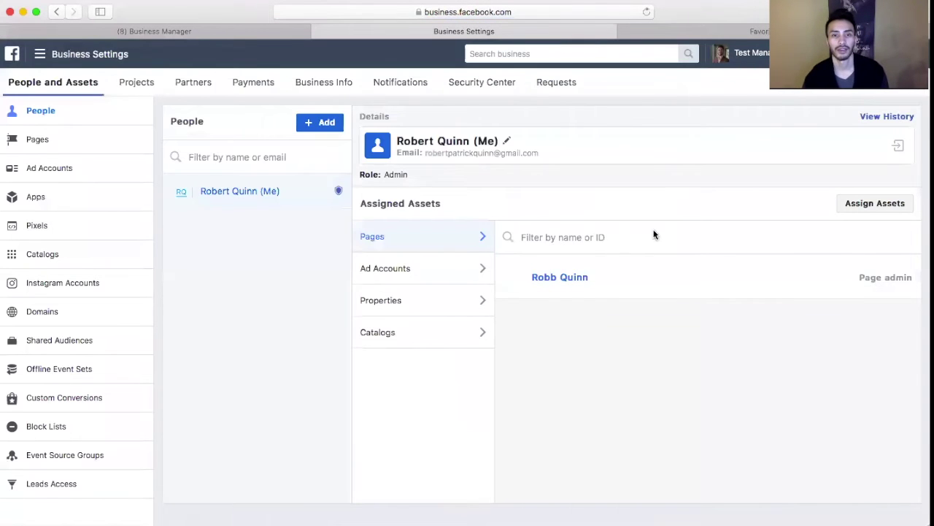
View the category choices for creating a new Page in the business's Pages settings, and cancel without creating one
click(58, 137)
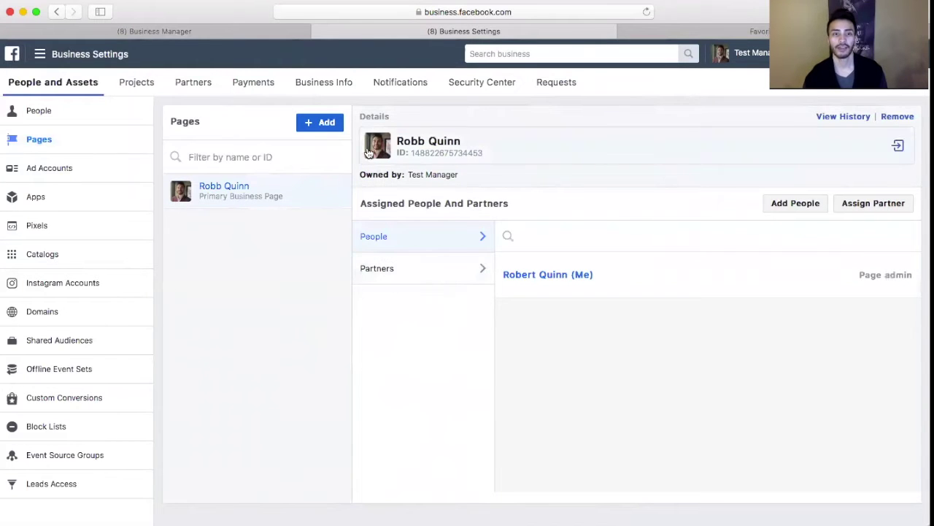
click(328, 123)
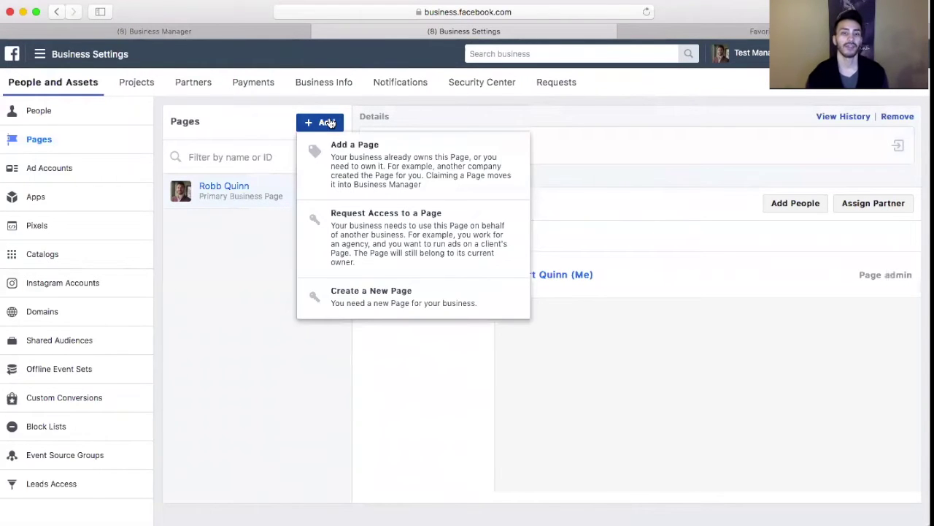
click(387, 294)
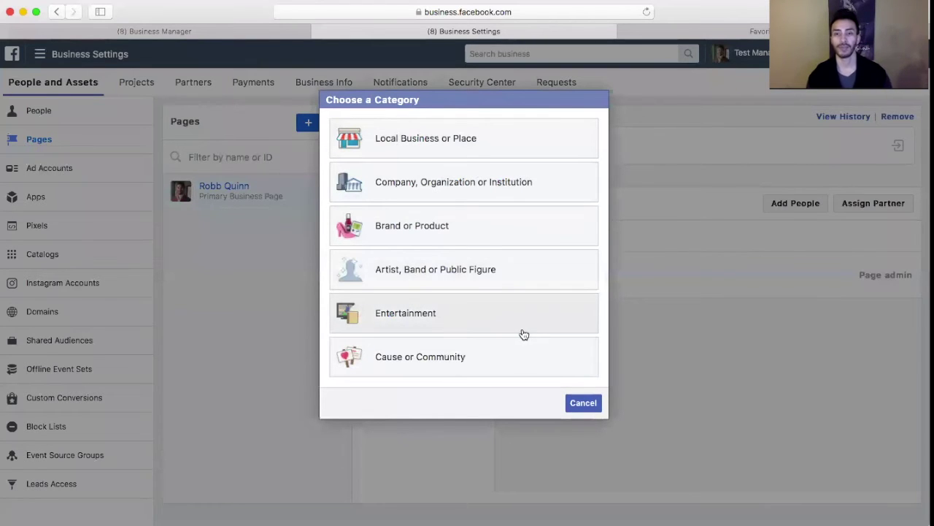
click(584, 403)
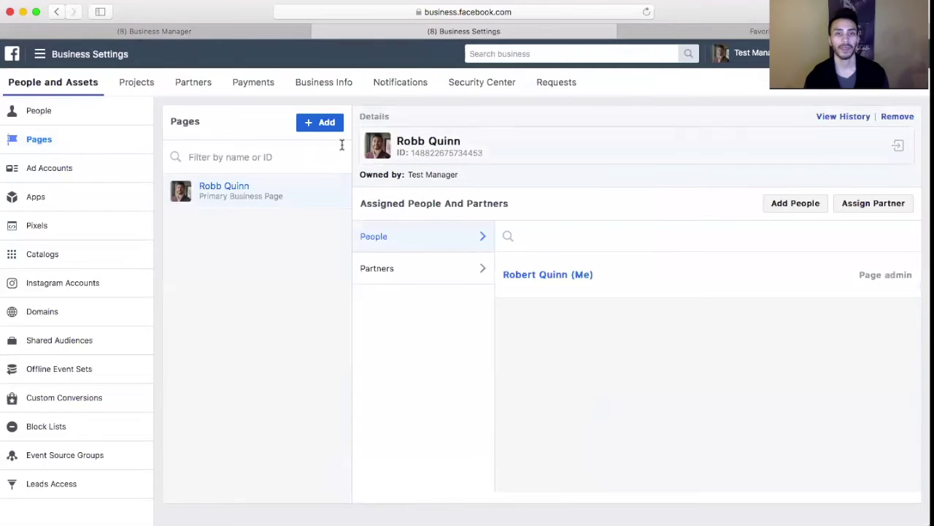
Search for an existing Page to add to the business with "fr", and dismiss the dialog without adding one
click(324, 127)
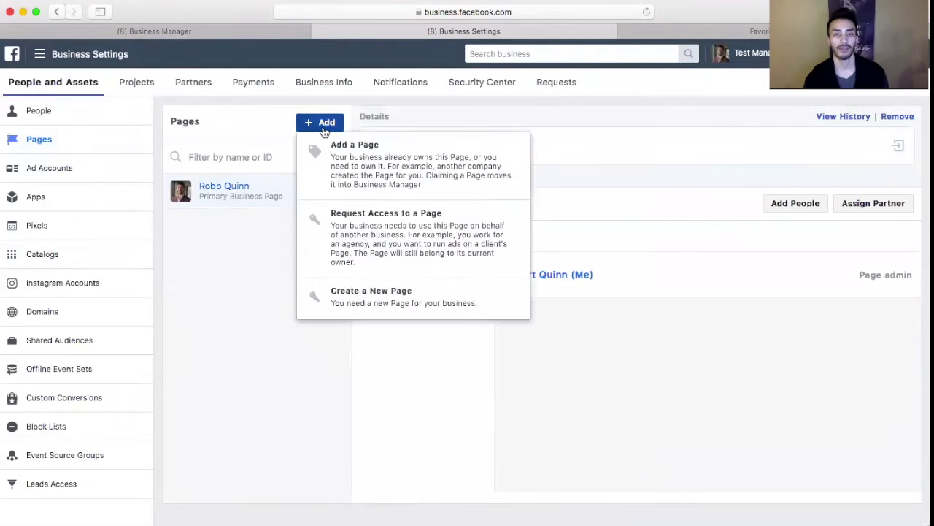
click(373, 167)
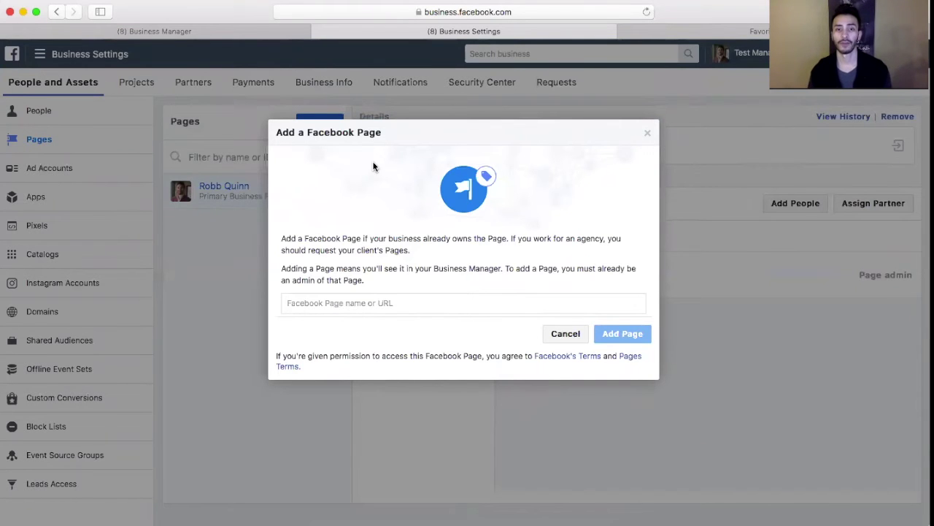
click(393, 300)
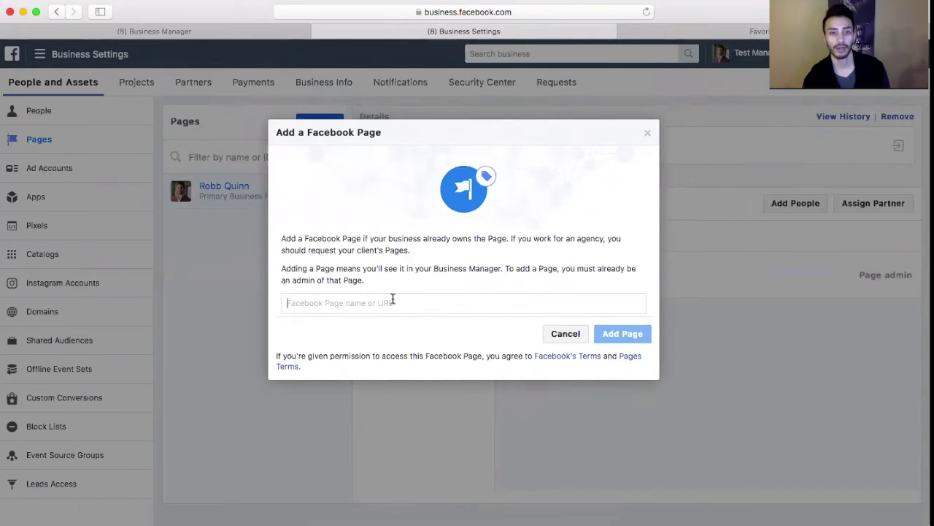
text(fr)
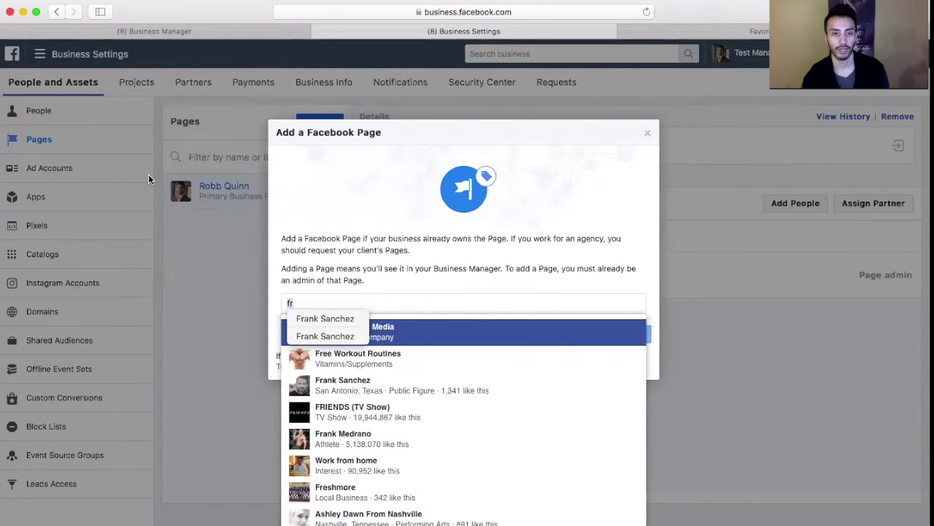
click(647, 133)
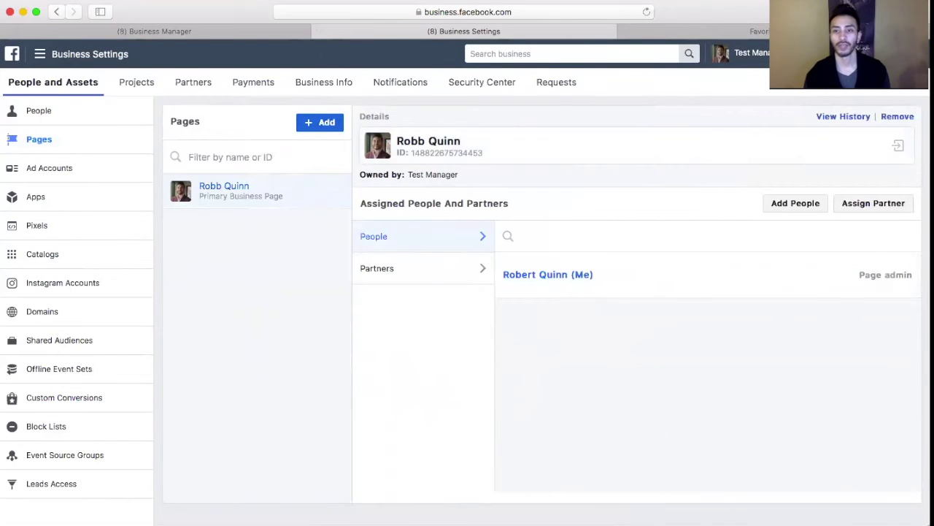
Generate a partner share link with the Page admin role for the primary business Page and close the dialog
click(881, 211)
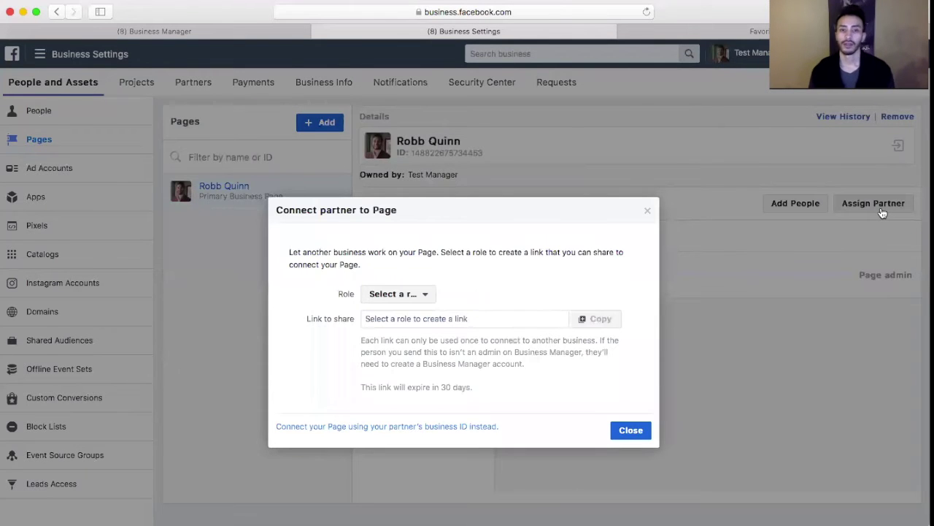
click(413, 294)
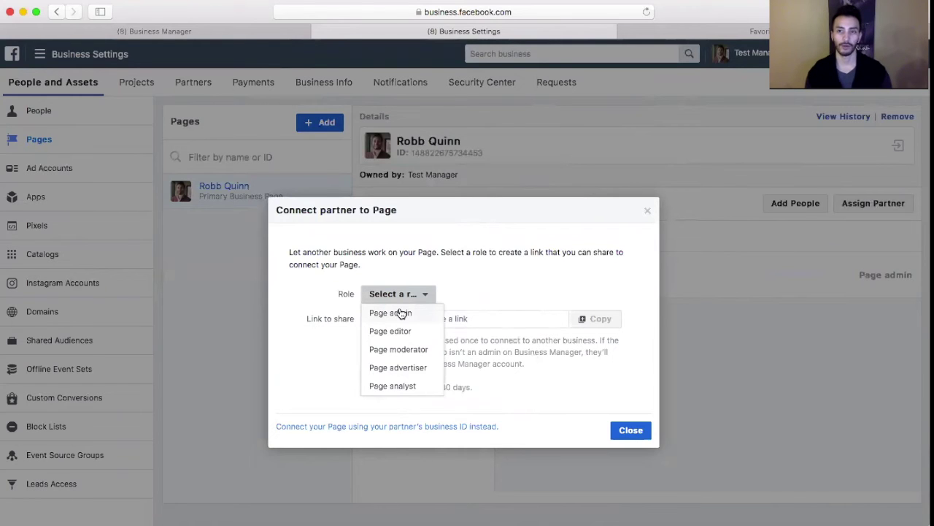
click(392, 314)
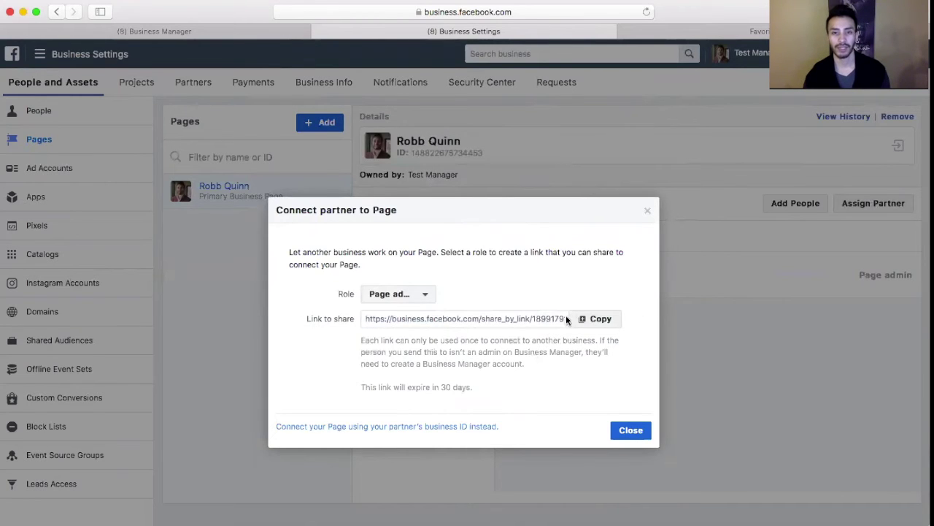
click(647, 213)
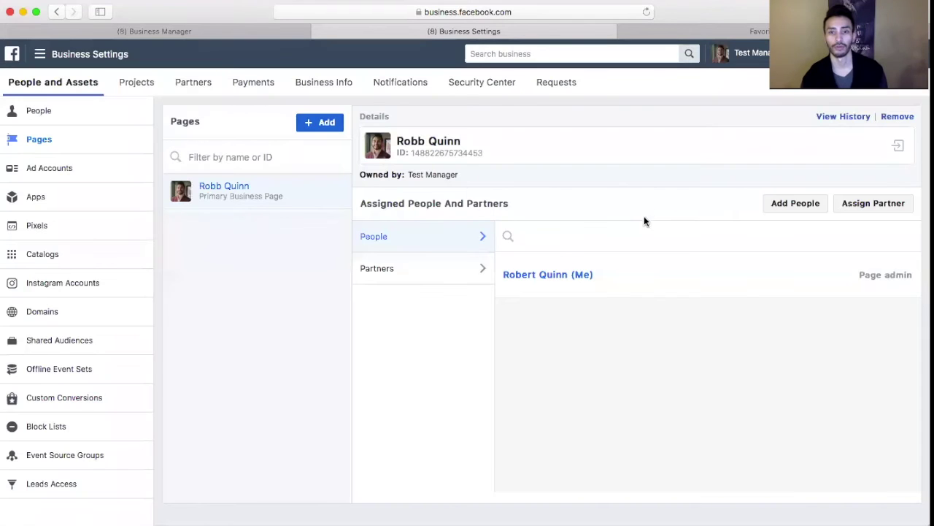
View the options for adding people to the Page and for adding new people to the business, without adding anyone
click(807, 208)
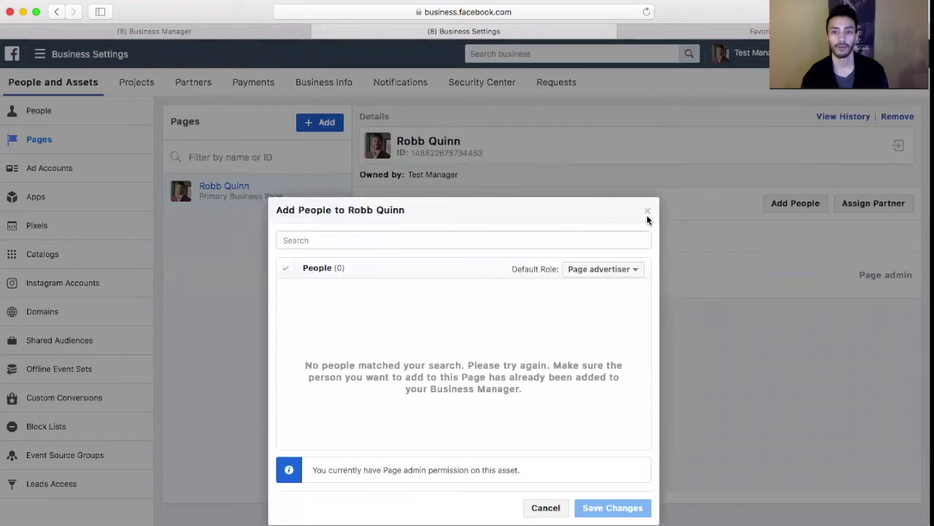
click(648, 213)
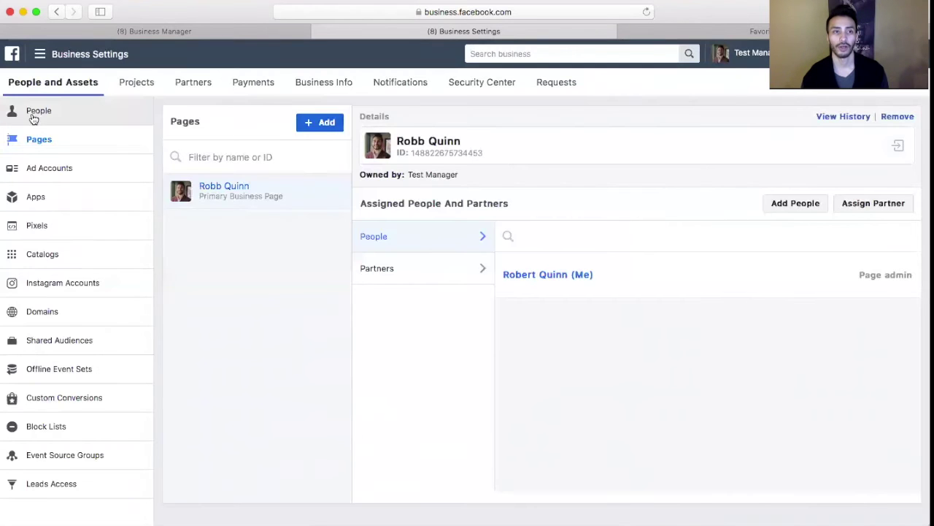
click(33, 112)
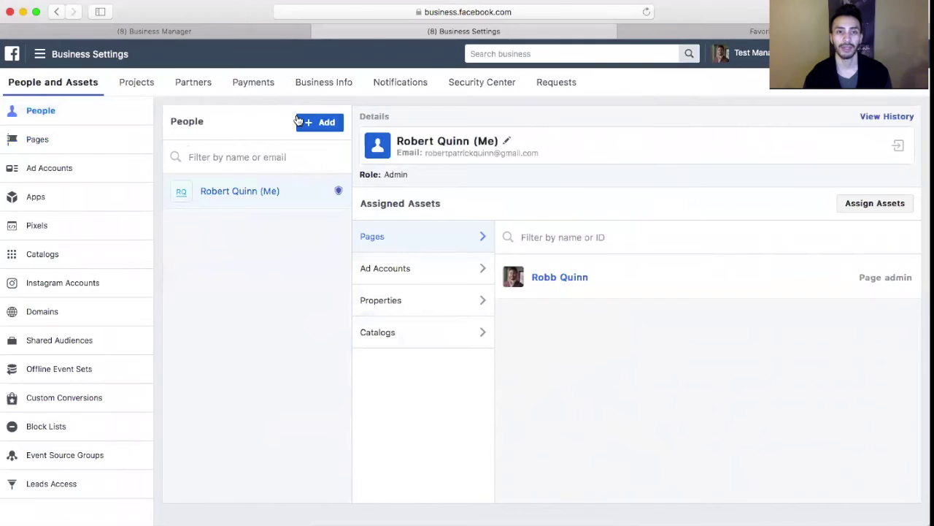
click(323, 122)
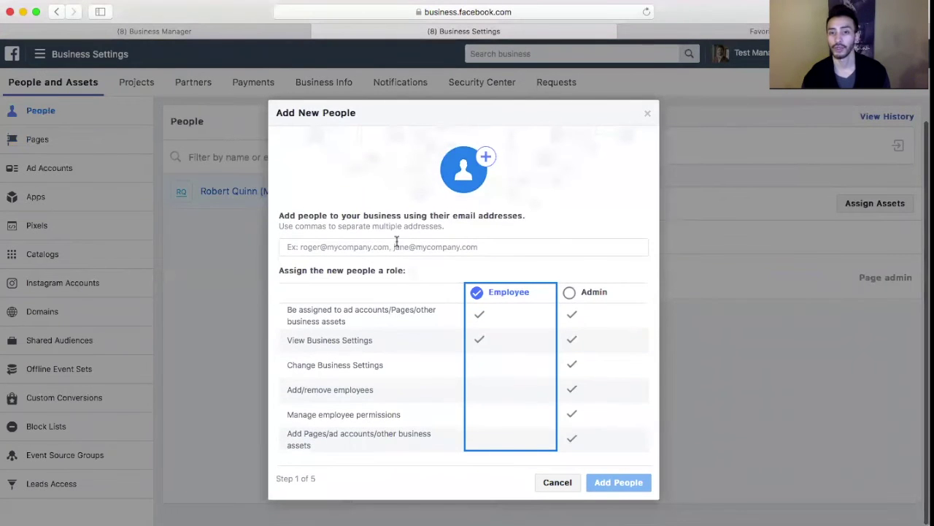
click(647, 116)
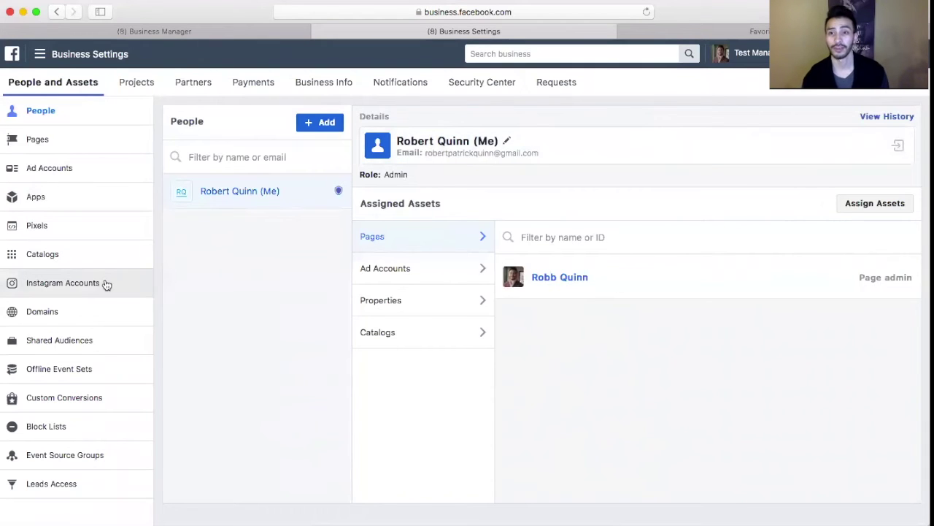
Return to the primary business Page's settings and create a Page admin link for connecting a partner
click(66, 139)
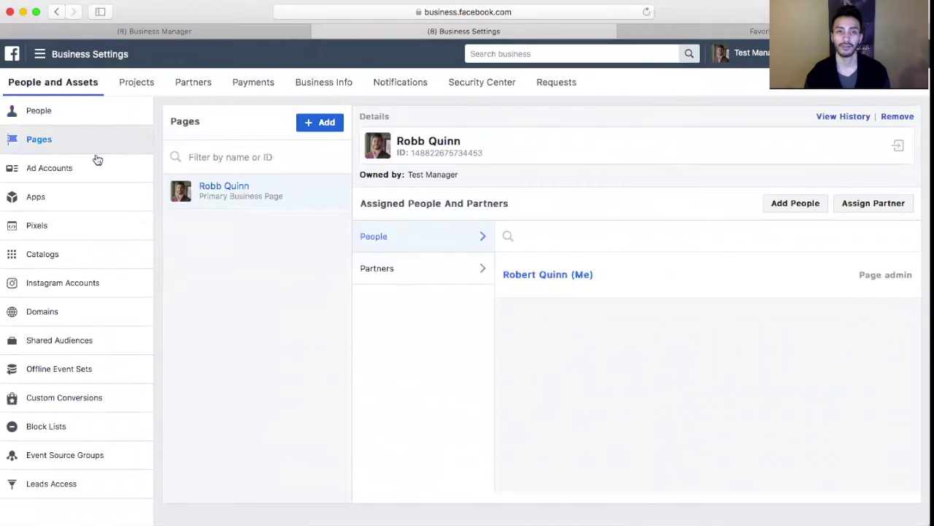
click(872, 205)
click(416, 223)
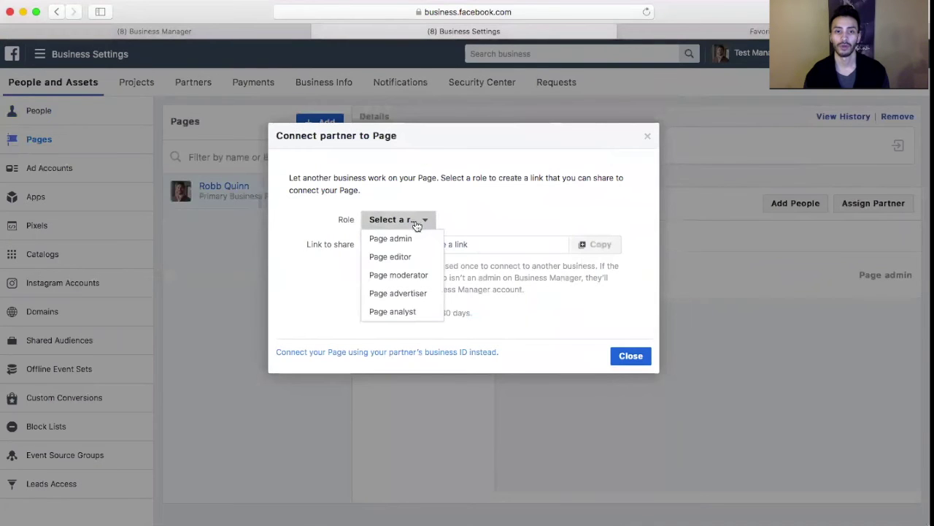
click(402, 247)
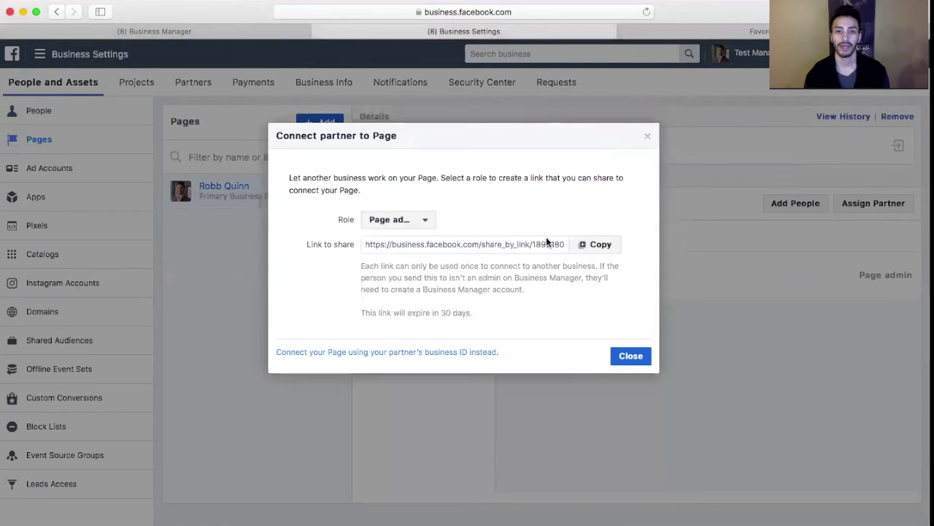
click(648, 138)
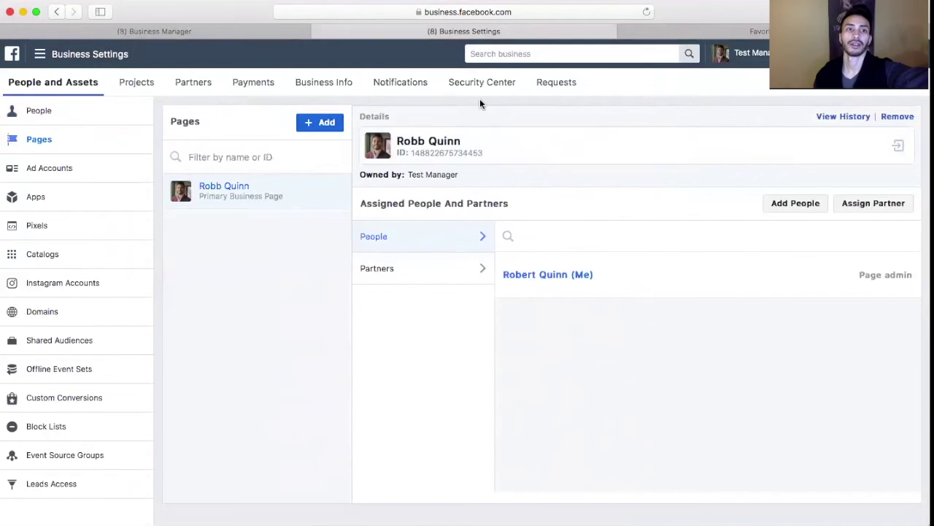
Open the primary business Page from the Business Manager home and go to its Page Roles settings
click(12, 55)
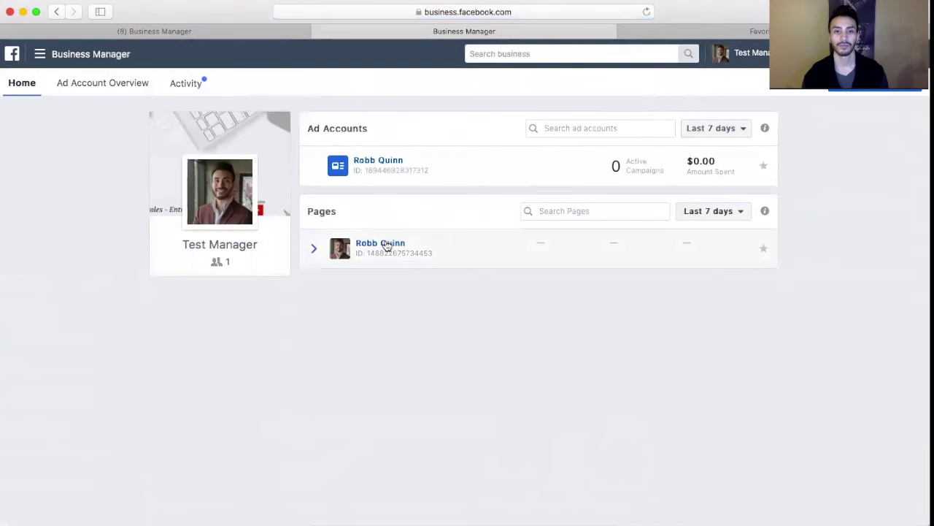
click(384, 245)
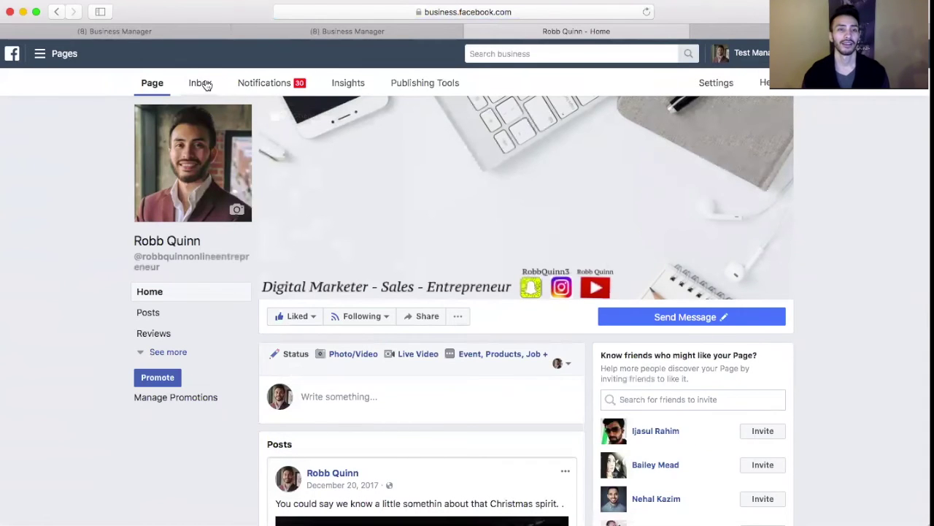
click(712, 85)
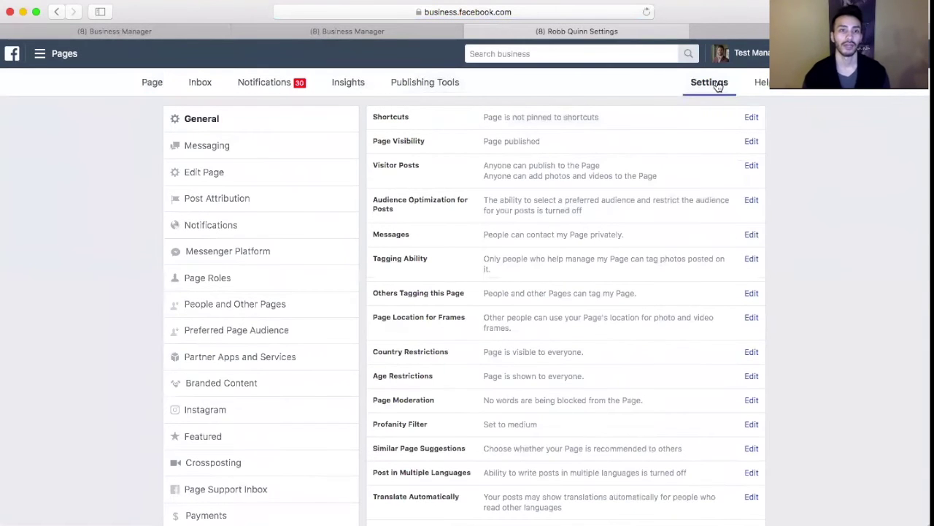
click(209, 278)
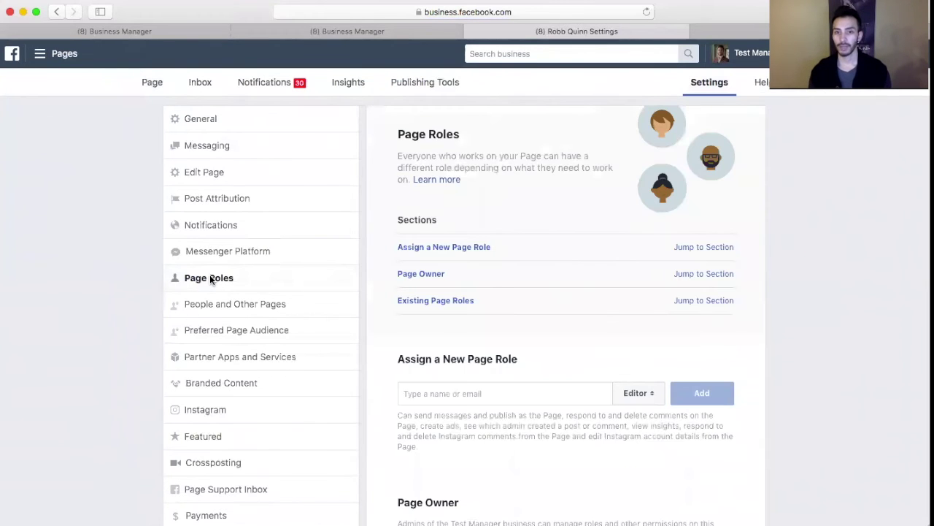
Examine the role options for a new Page role, the Page owner and the existing Page roles
scroll(632, 271, down, 2)
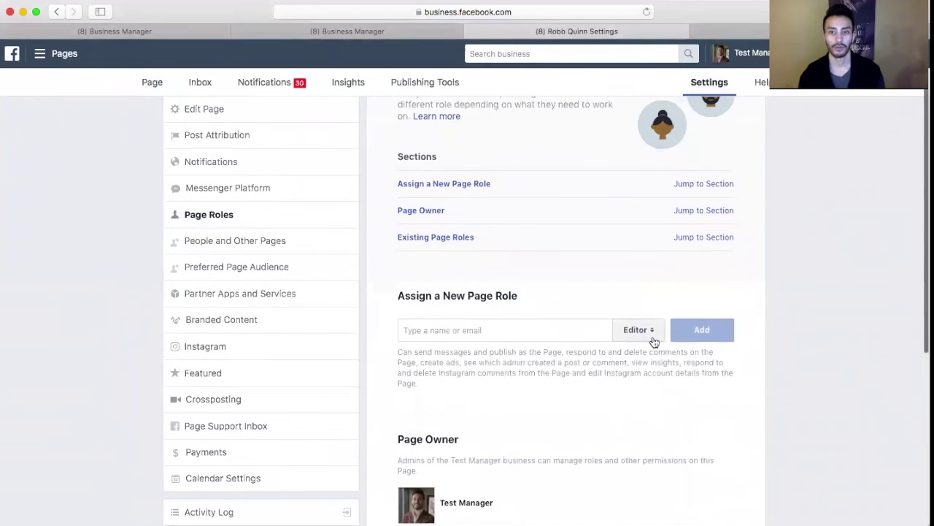
click(637, 329)
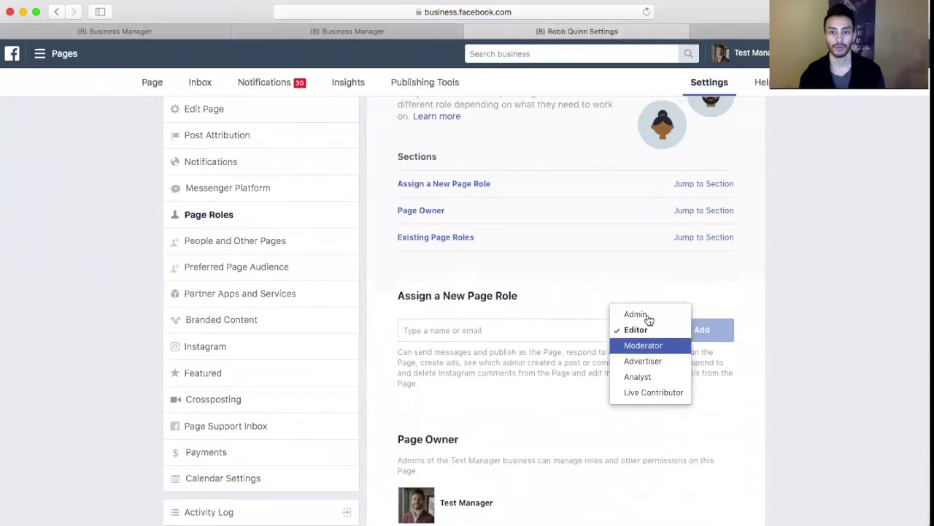
click(536, 336)
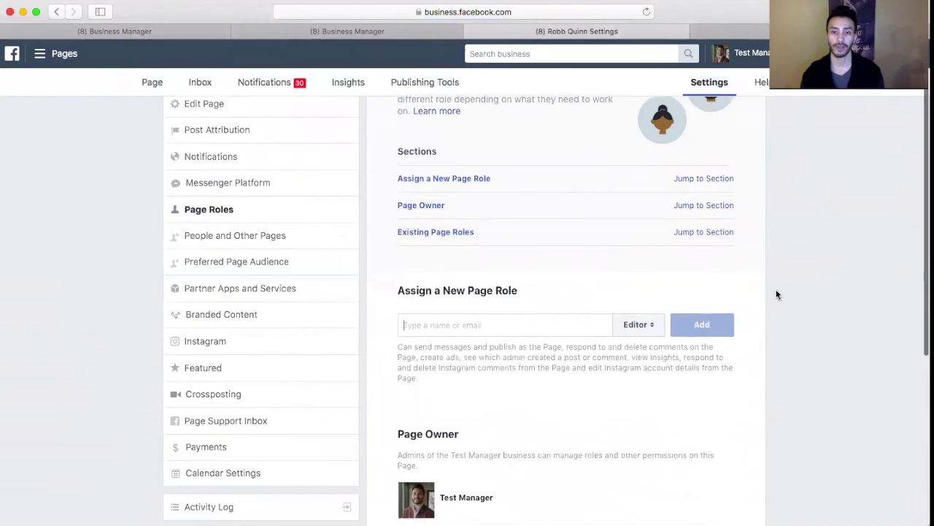
scroll(776, 292, down, 4)
scroll(577, 352, down, 4)
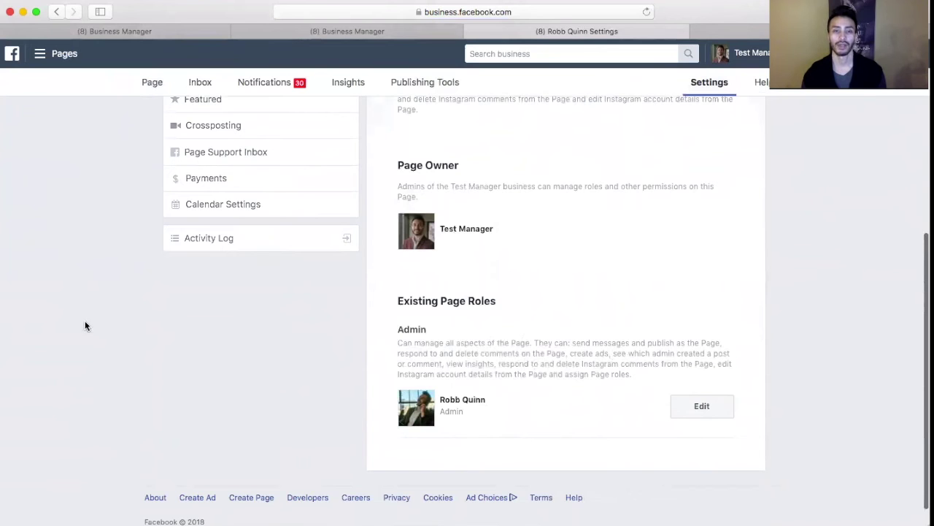
scroll(103, 270, up, 10)
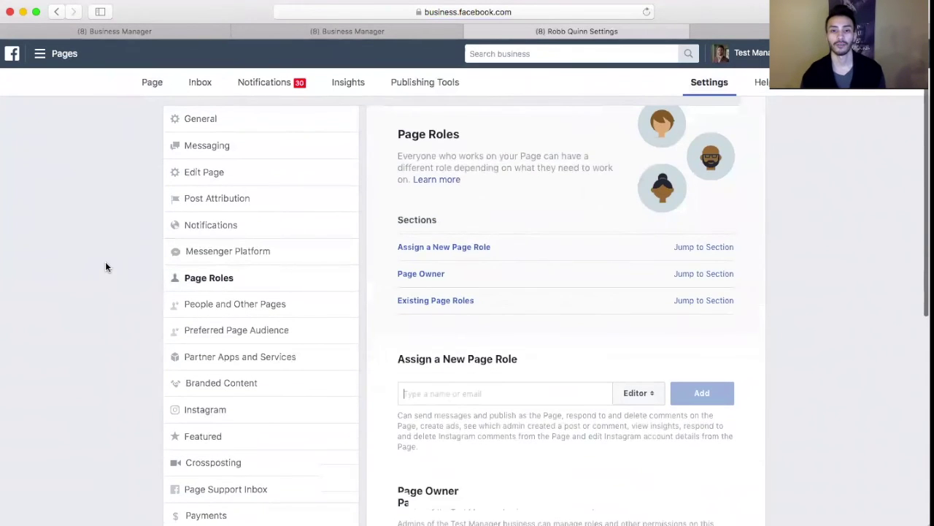
scroll(105, 266, down, 10)
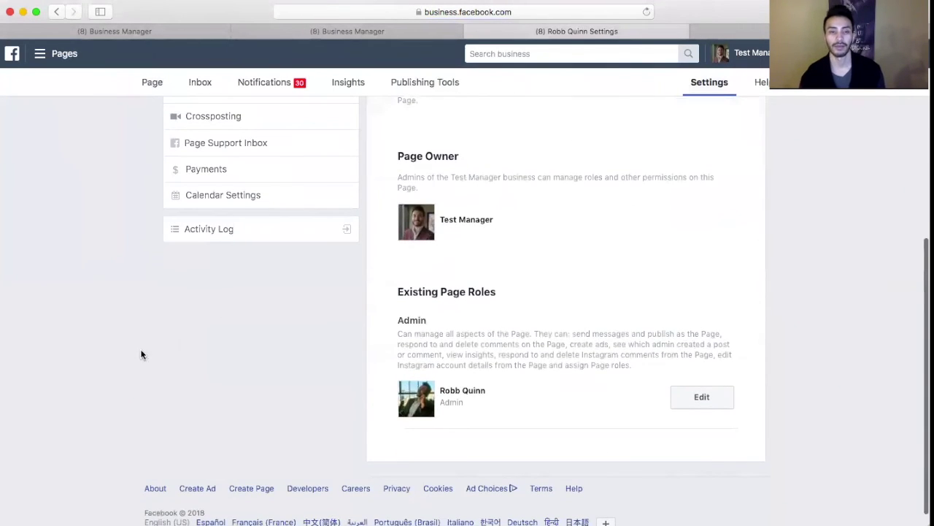
scroll(124, 335, up, 10)
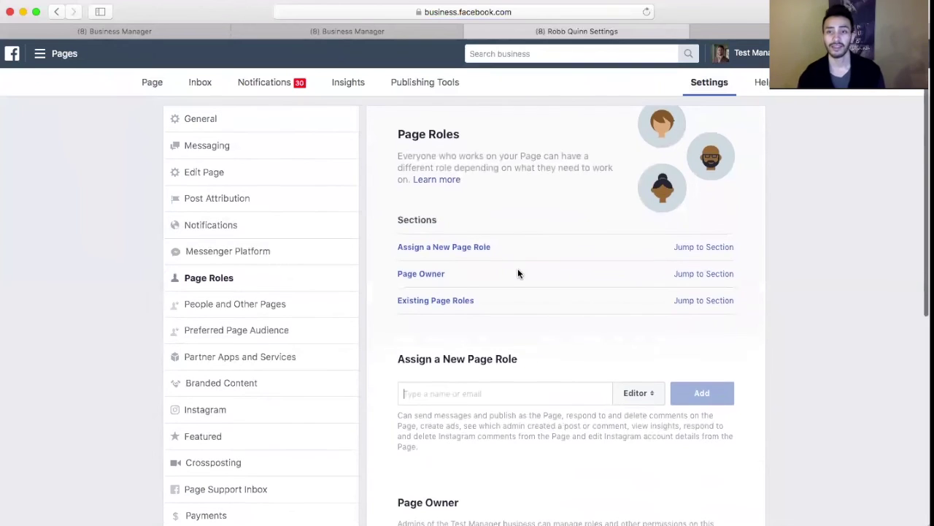